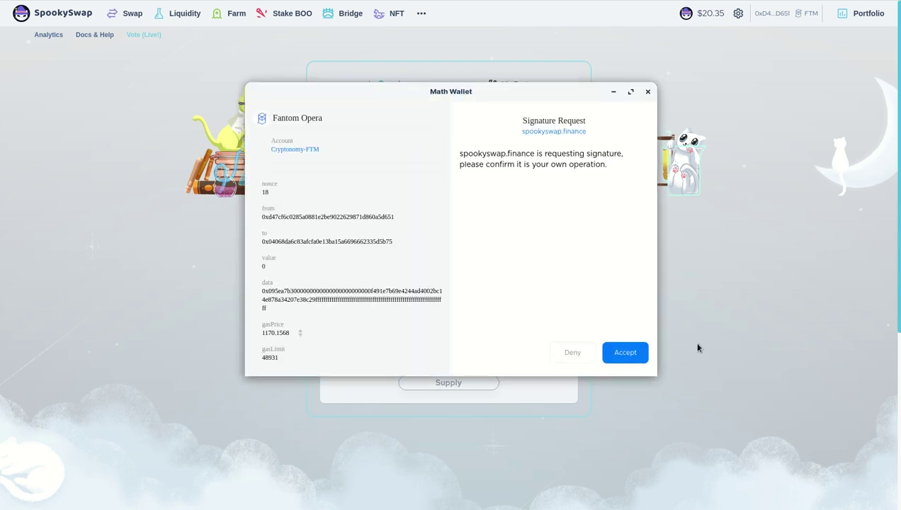
# Accept the token approval request in Math Wallet and supply 38.916982103444 FTM with 62.2271 USDC to the liquidity pool
pyautogui.click(631, 353)
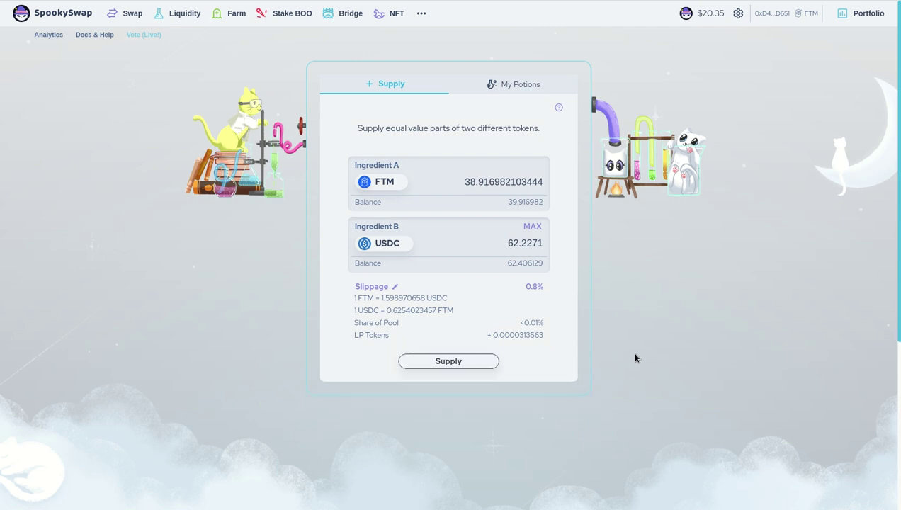
pyautogui.click(448, 362)
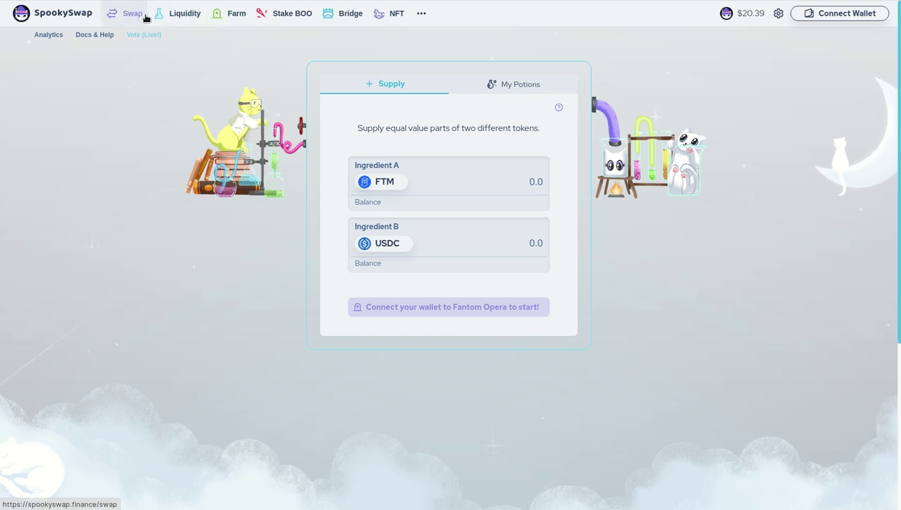
# Open My Potions on the Liquidity page and connect MathWallet to check for supplied liquidity
pyautogui.click(170, 16)
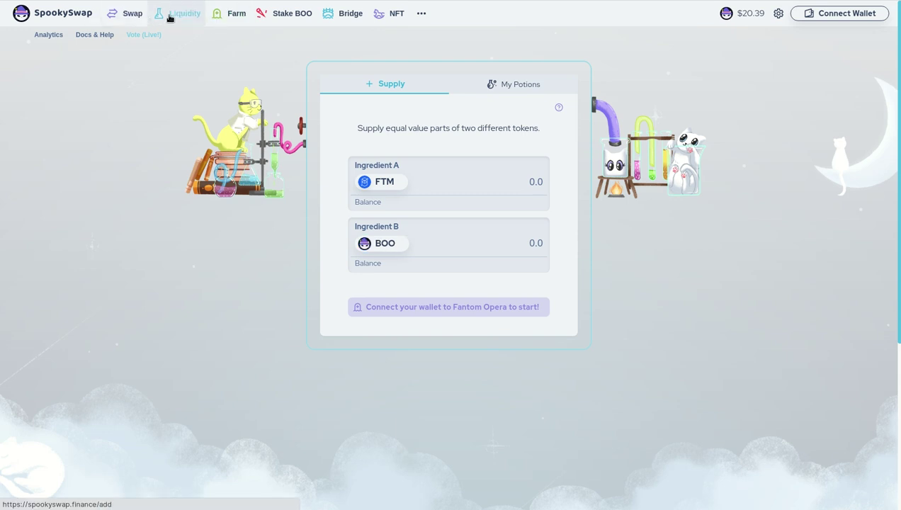
pyautogui.click(528, 90)
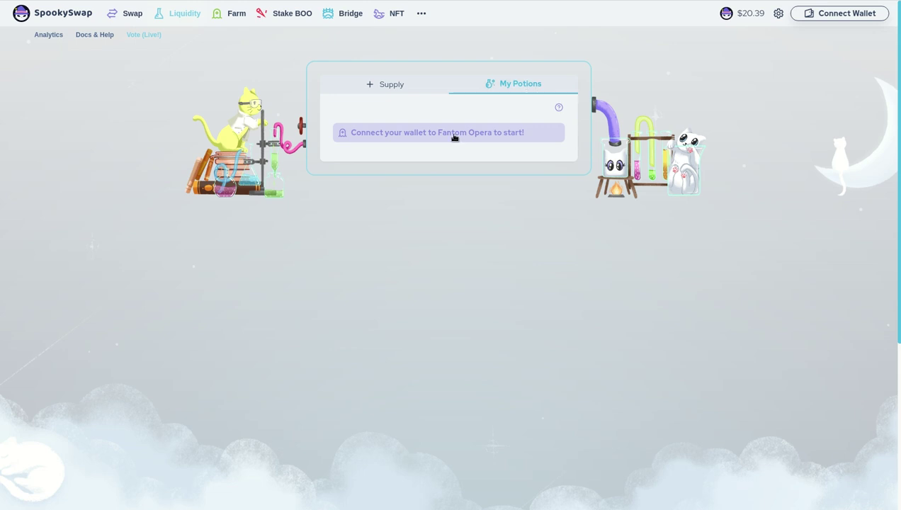
pyautogui.click(833, 13)
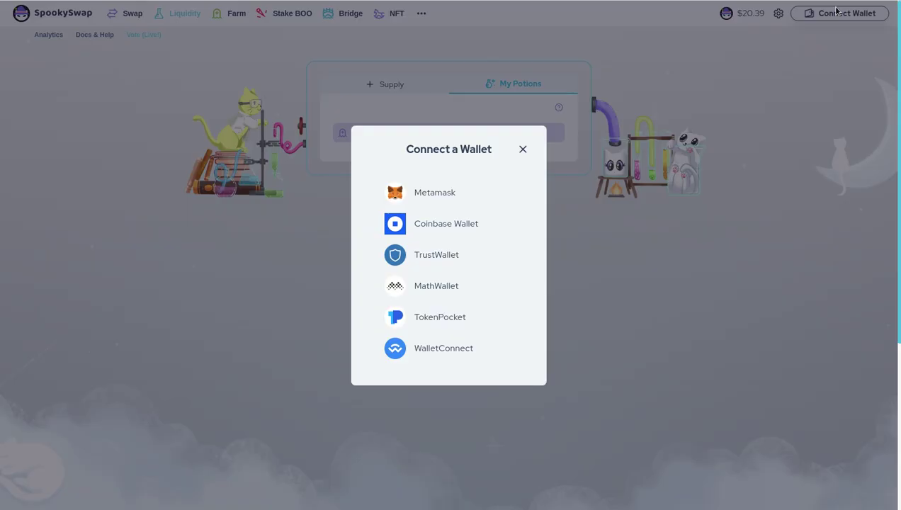
pyautogui.click(437, 286)
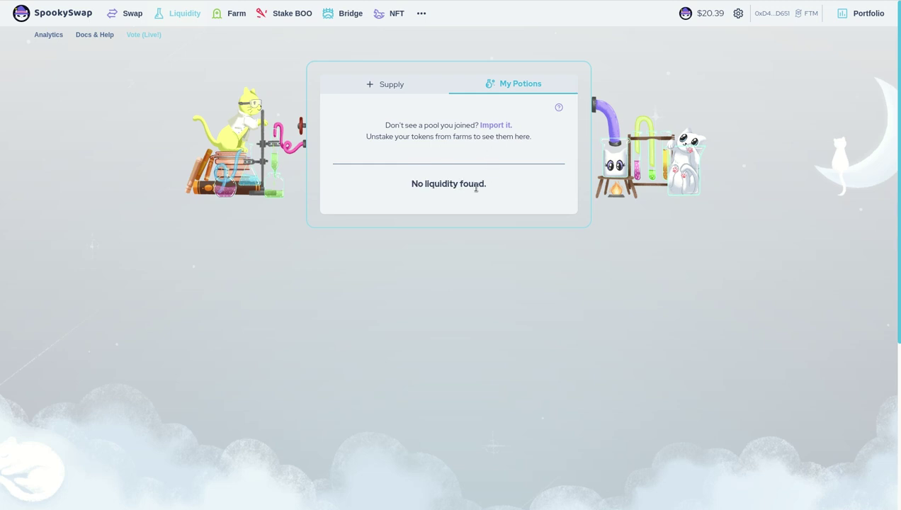
# Return to supplying liquidity and choose USDC as Ingredient B, paired with FTM
pyautogui.click(384, 85)
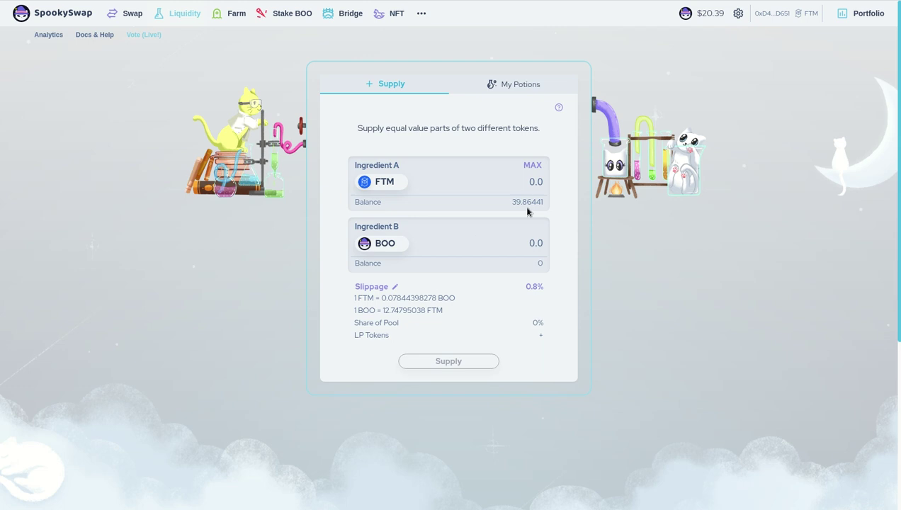
pyautogui.click(380, 244)
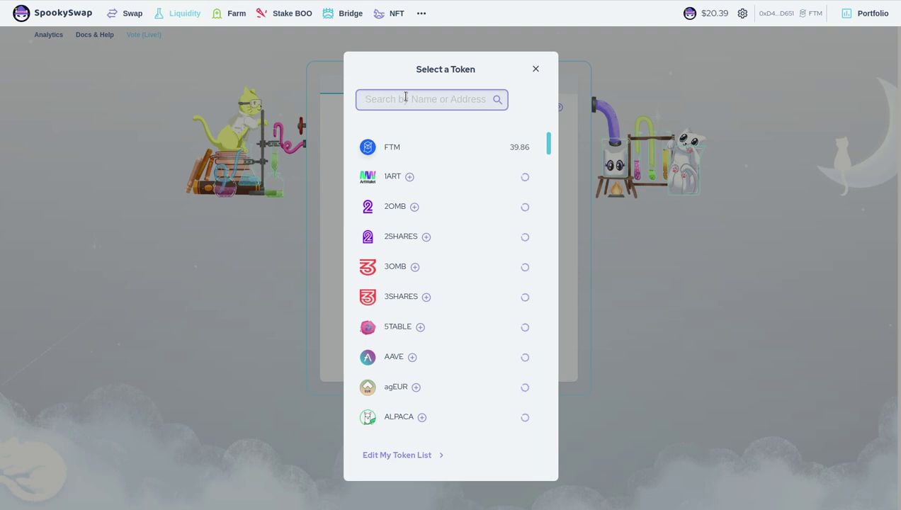
pyautogui.write('USDC')
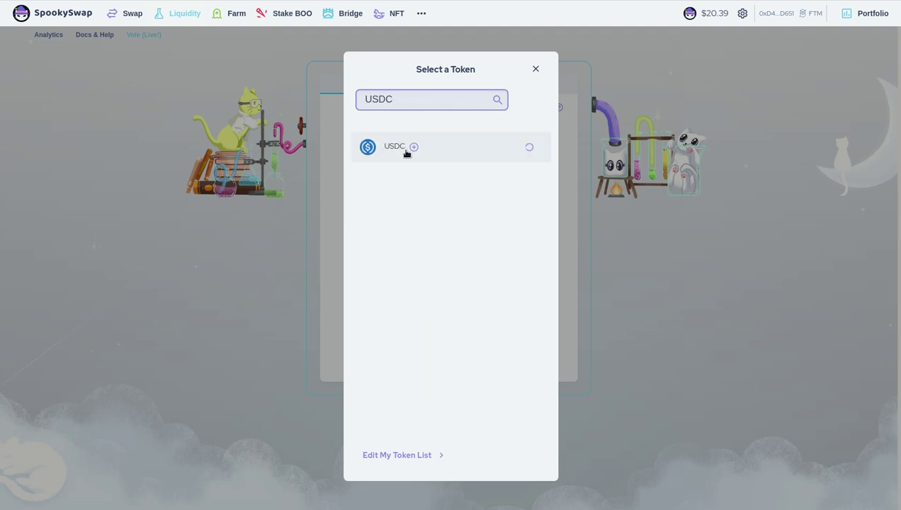
pyautogui.click(387, 146)
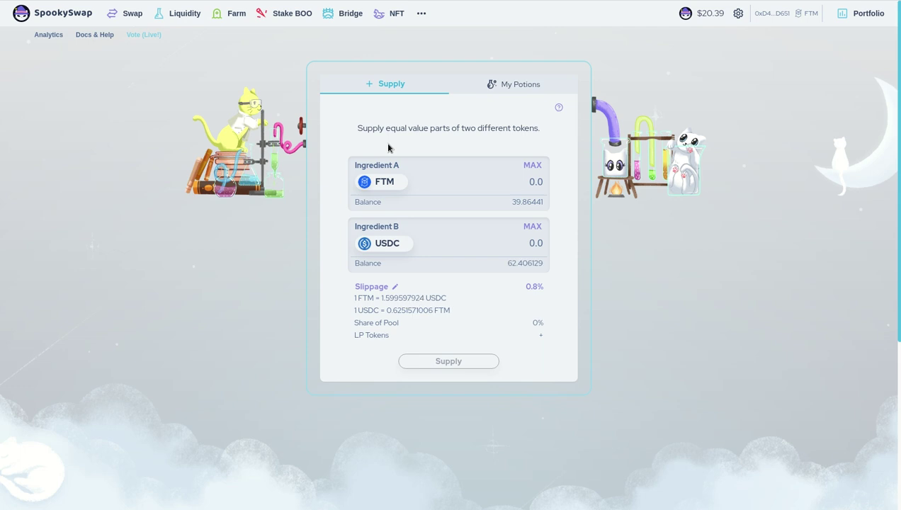
# Supply the maximum 38.8644104688904 FTM with 62.1674 USDC, accepting the signature request in Math Wallet and dismissing the submission notice
pyautogui.click(534, 167)
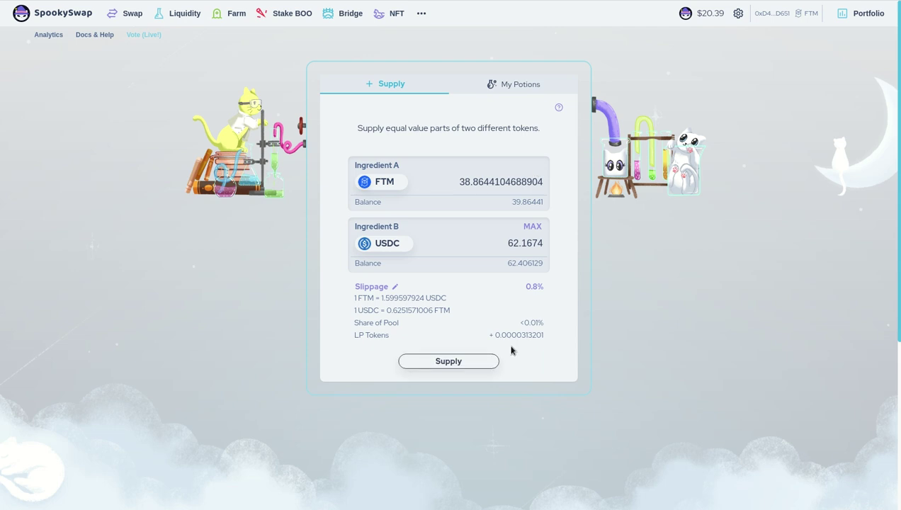
pyautogui.click(451, 363)
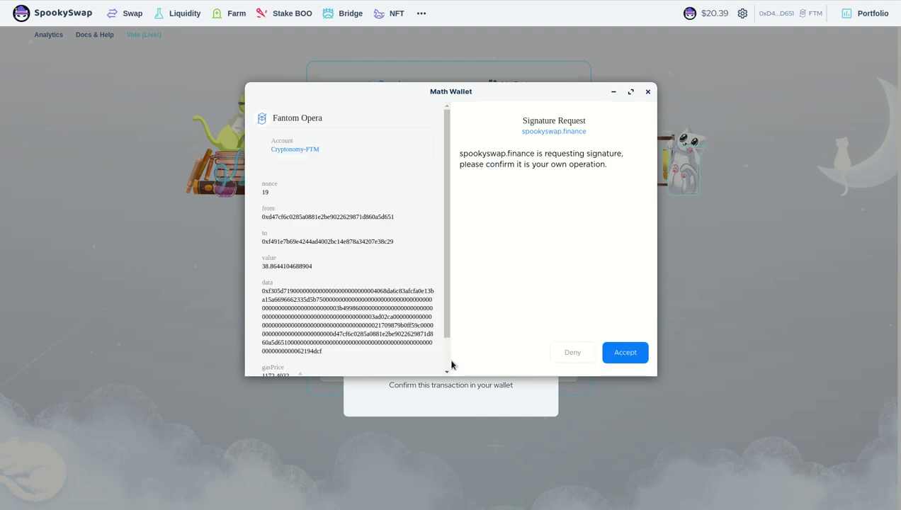
pyautogui.click(617, 353)
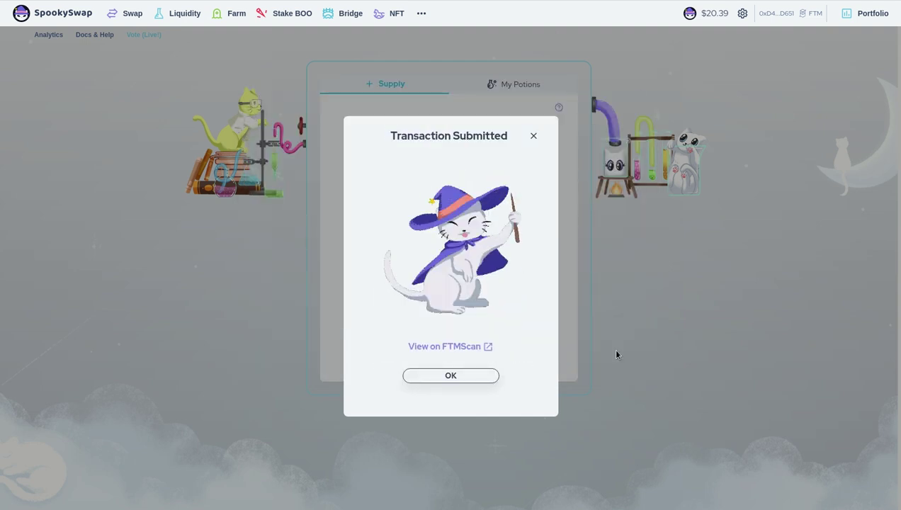
pyautogui.click(450, 376)
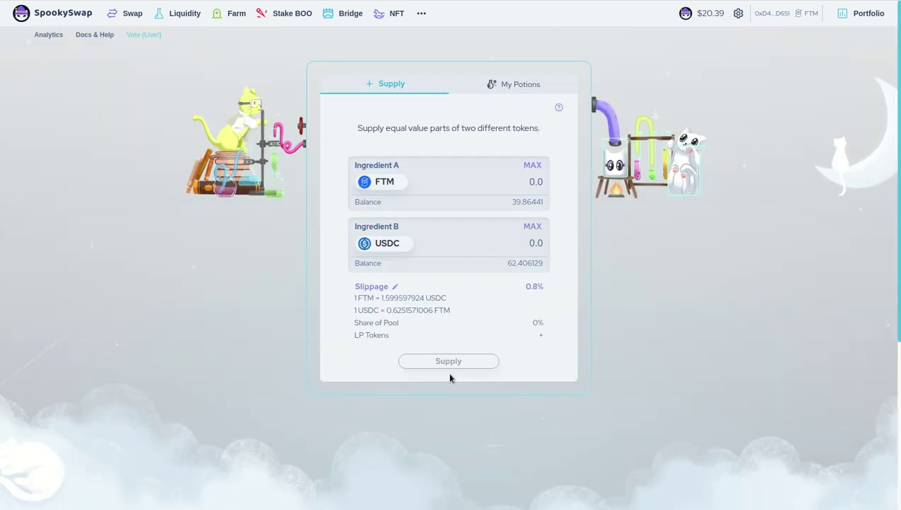
# Sort the active farms by liquidity and check the APR breakdown of the USDC-FTM farm
pyautogui.click(236, 14)
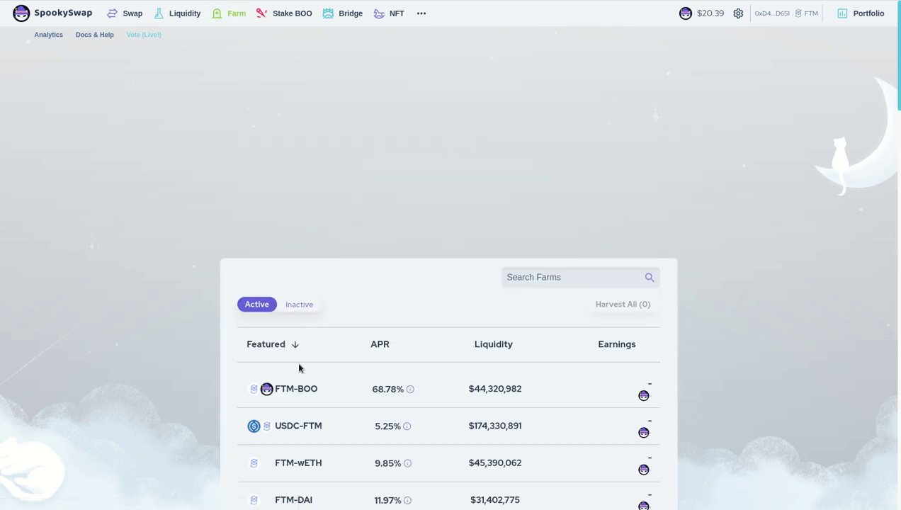
pyautogui.click(497, 346)
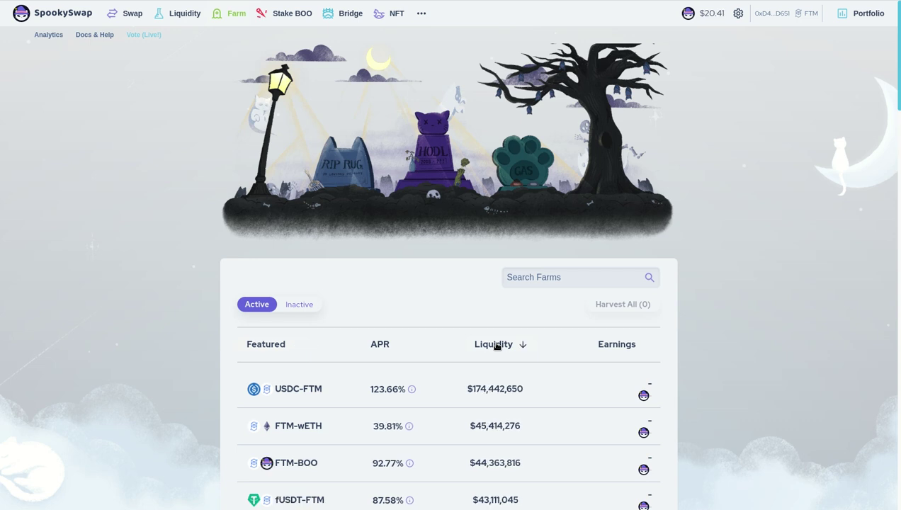
pyautogui.scroll(-2, 205, 307)
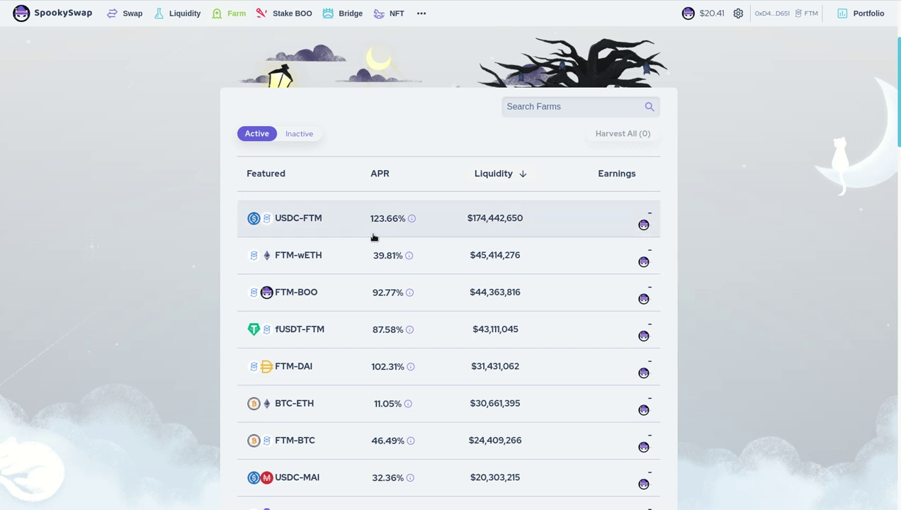
pyautogui.moveTo(369, 226)
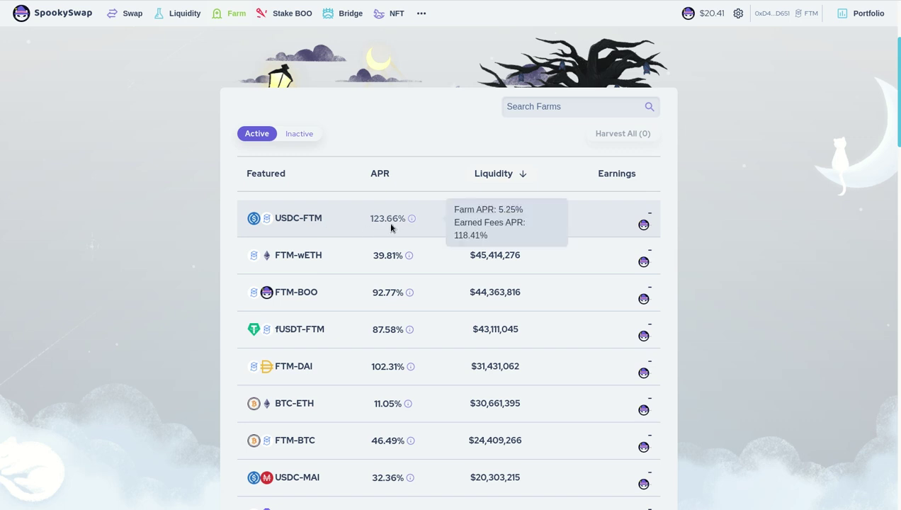
# Expand the USDC-FTM farm and approve its LP tokens for staking, accepting the signature request in Math Wallet
pyautogui.click(308, 221)
pyautogui.click(451, 308)
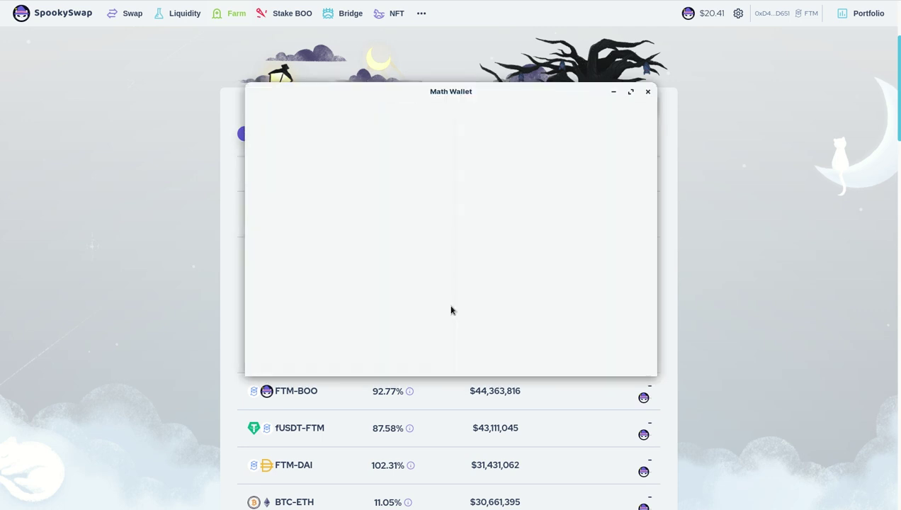
pyautogui.click(627, 357)
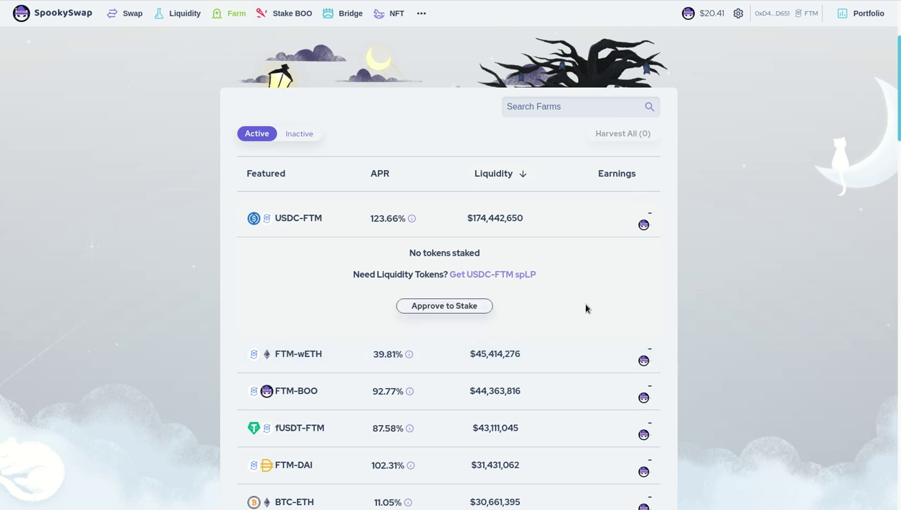
pyautogui.click(447, 305)
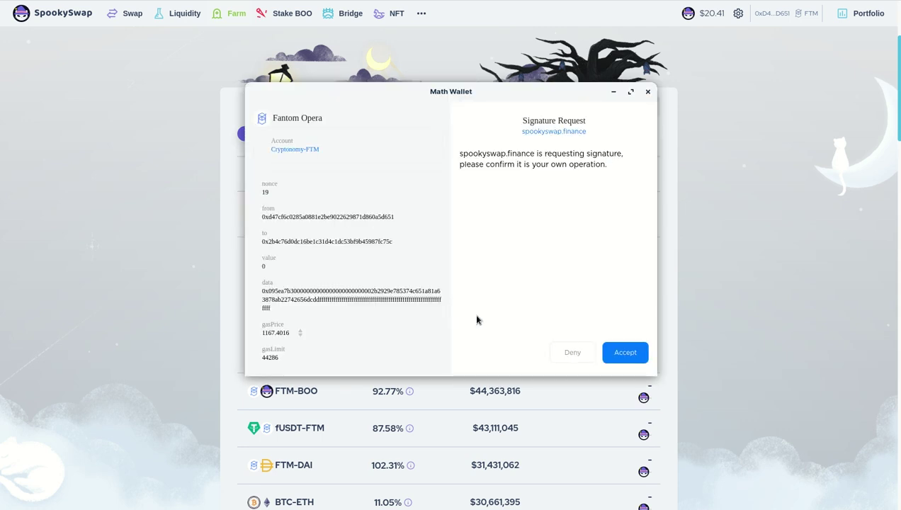
pyautogui.click(623, 355)
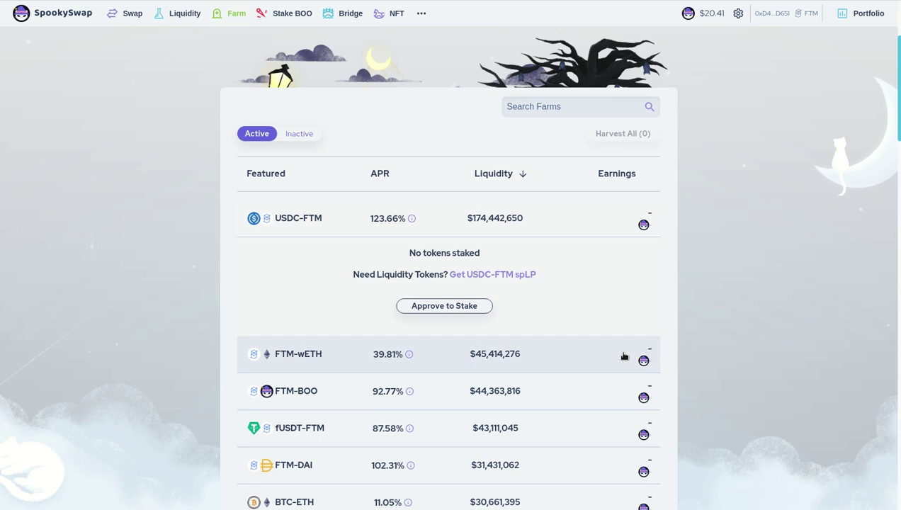
# Follow the USDC-FTM spLP link to the supply page, dismiss the Binance Wallet popup and connect MathWallet
pyautogui.click(485, 275)
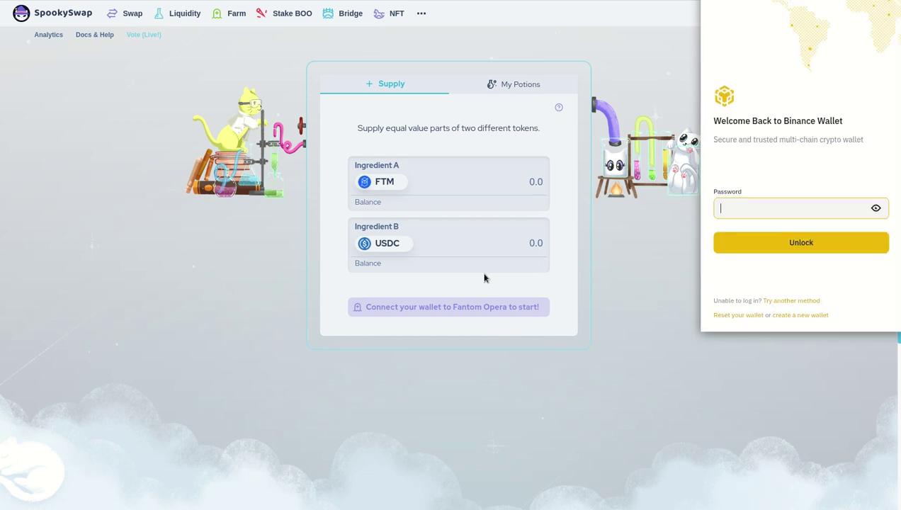
pyautogui.click(821, 94)
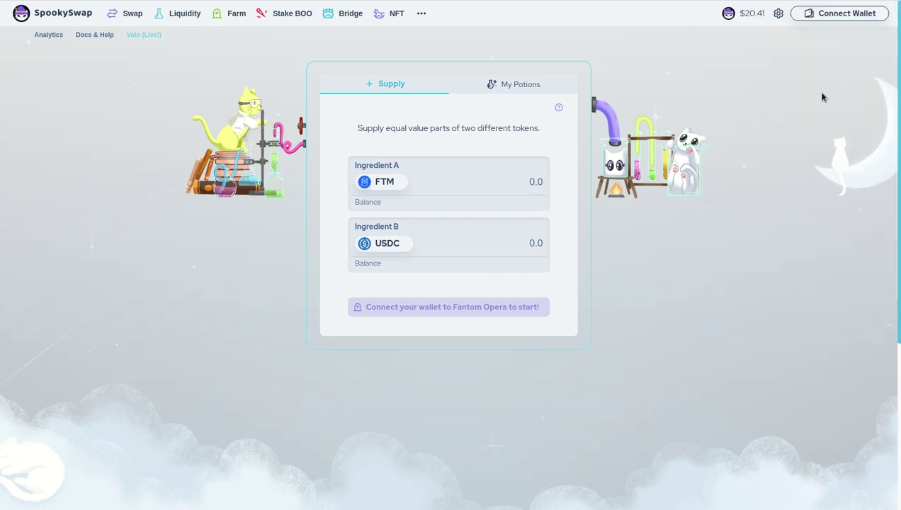
pyautogui.click(850, 16)
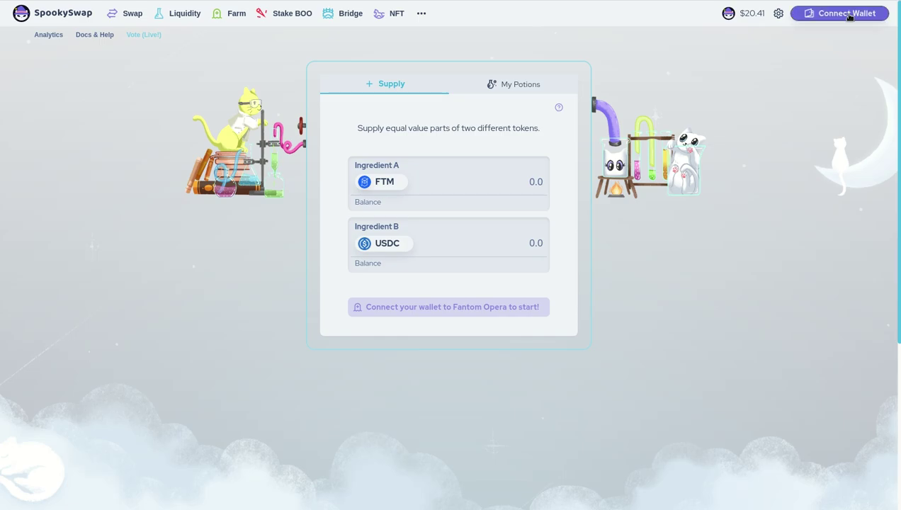
pyautogui.click(433, 287)
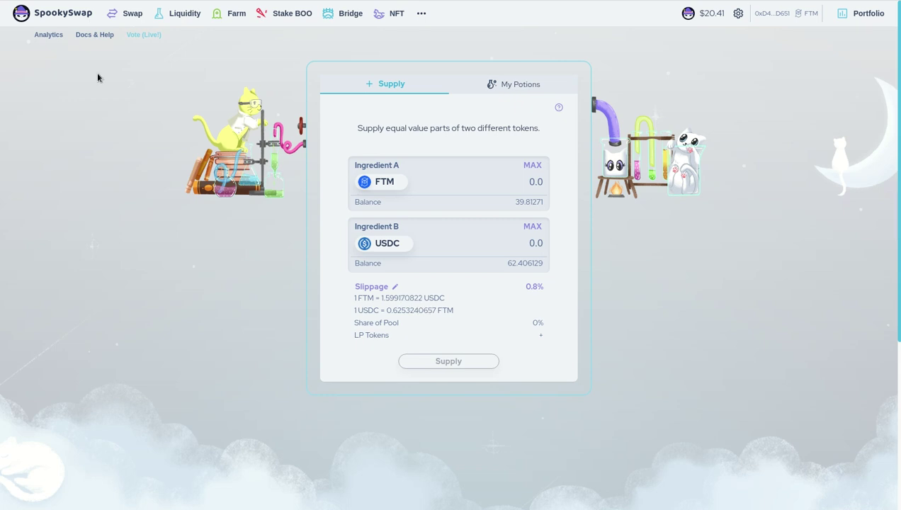
# Go back to the farms, sort them by liquidity and expand the USDC-FTM farm
pyautogui.click(232, 15)
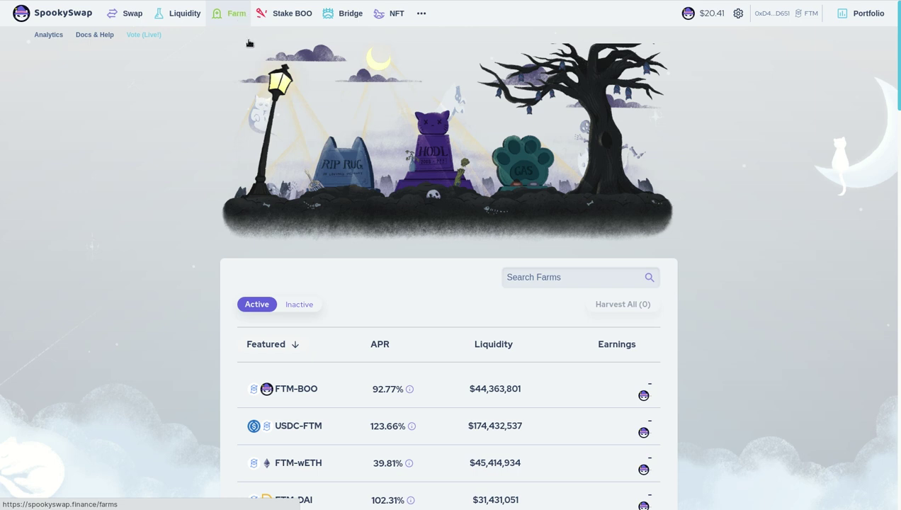
pyautogui.click(482, 347)
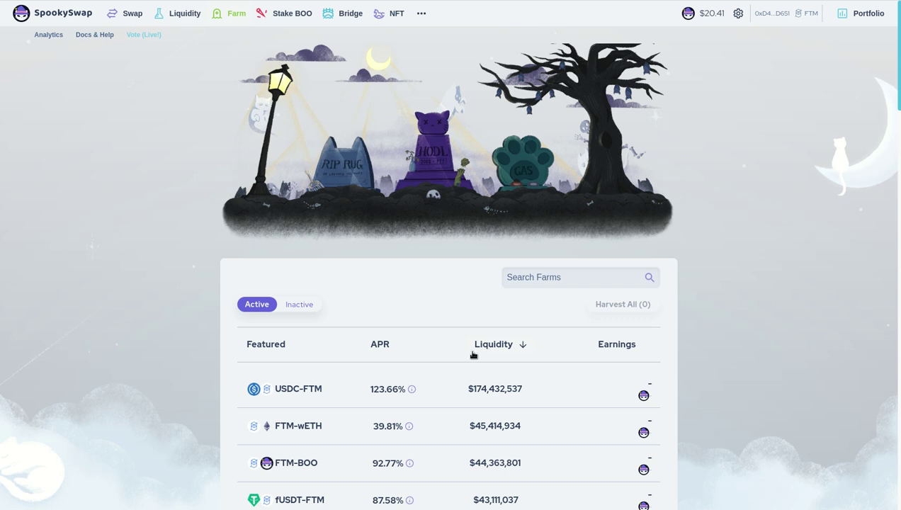
pyautogui.click(296, 392)
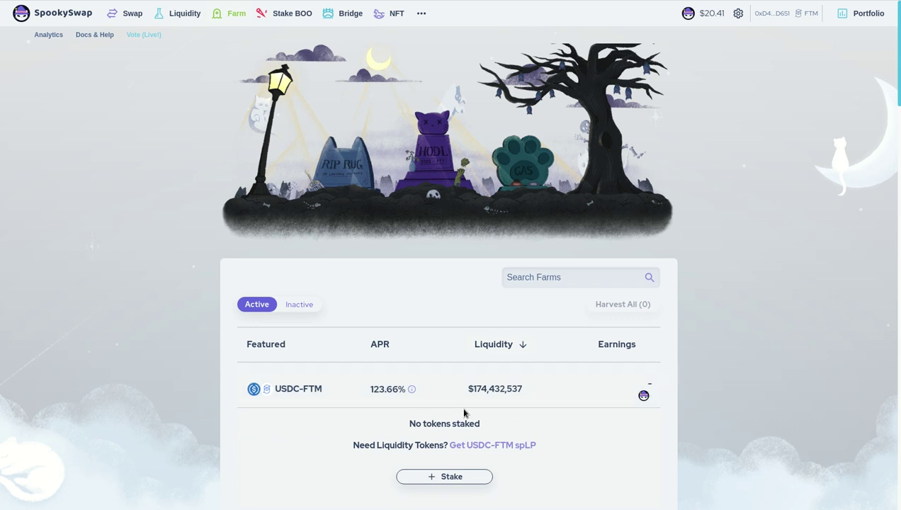
# Try to stake the maximum amount of LP tokens in the USDC-FTM farm
pyautogui.click(310, 392)
pyautogui.click(311, 392)
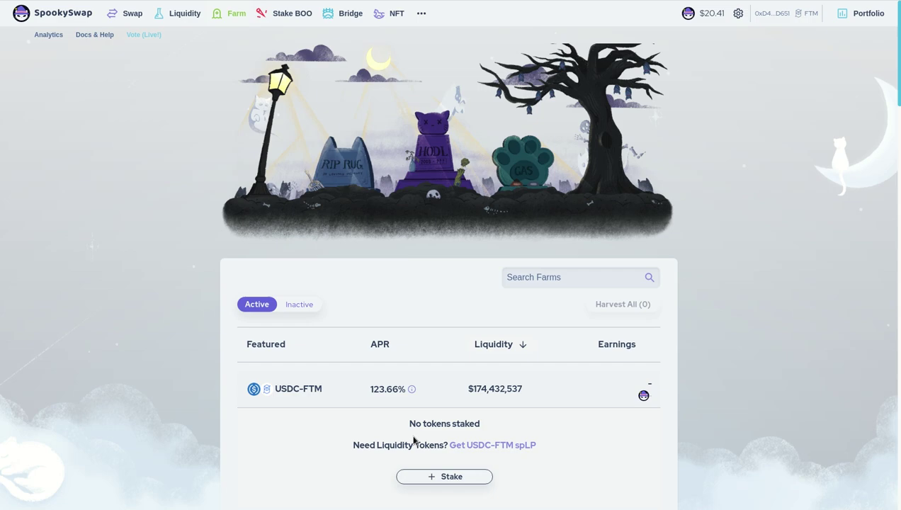
pyautogui.click(451, 477)
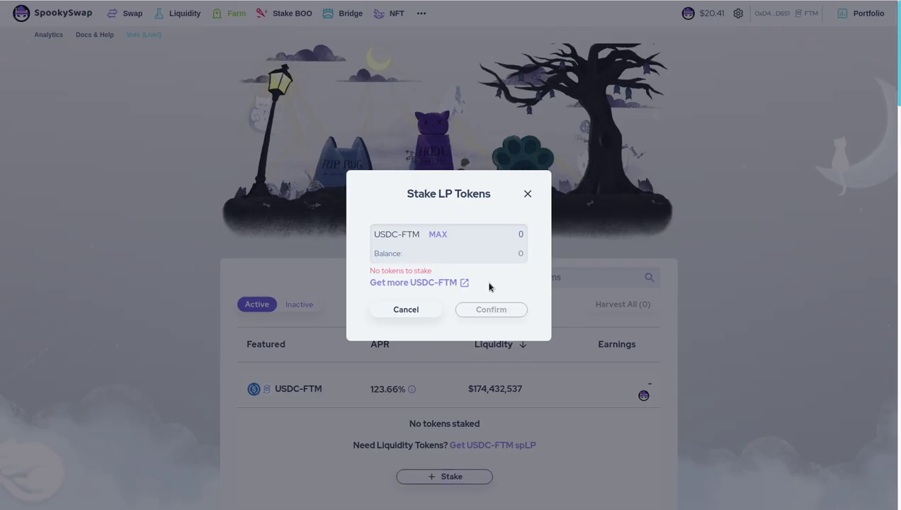
pyautogui.click(442, 235)
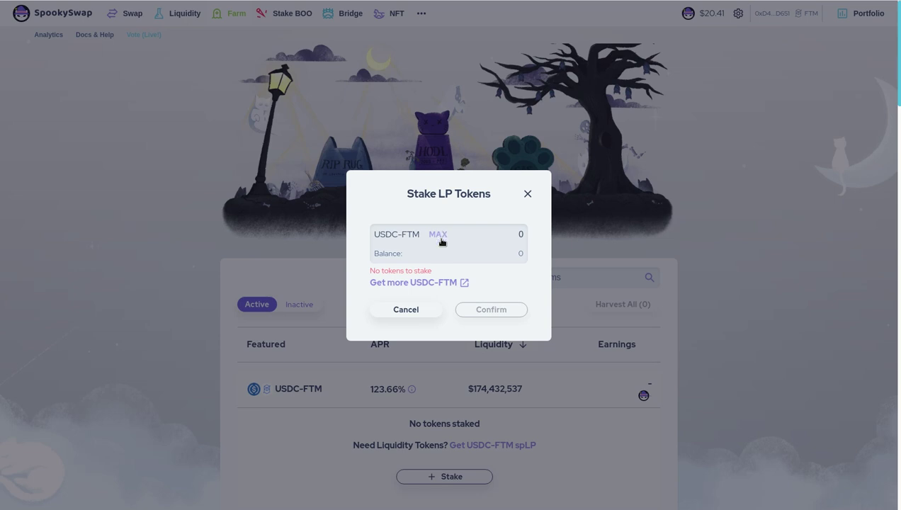
# Open the page for getting more USDC-FTM tokens from the staking dialog and reconnect MathWallet there
pyautogui.click(433, 283)
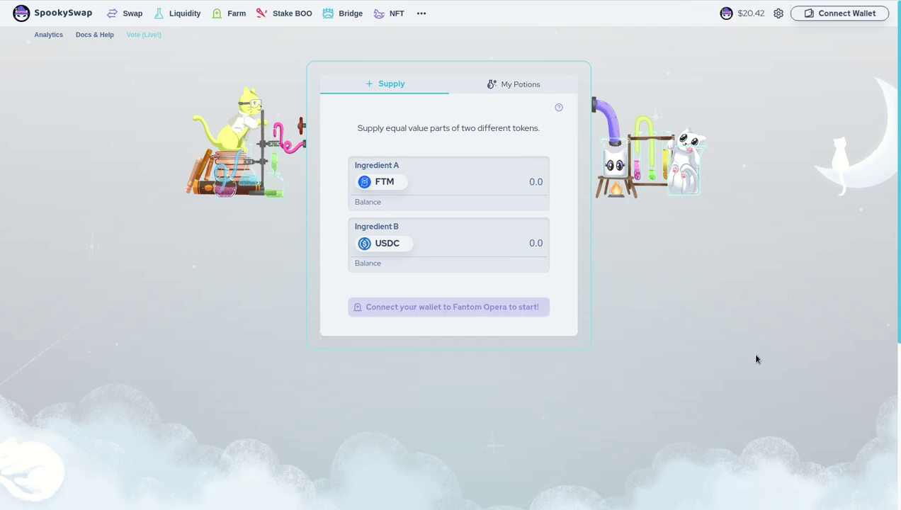
pyautogui.click(836, 14)
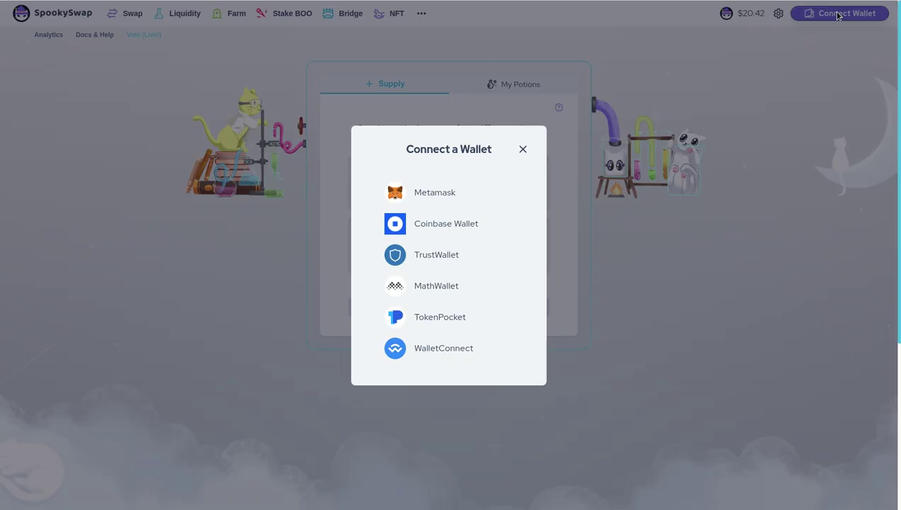
pyautogui.click(435, 294)
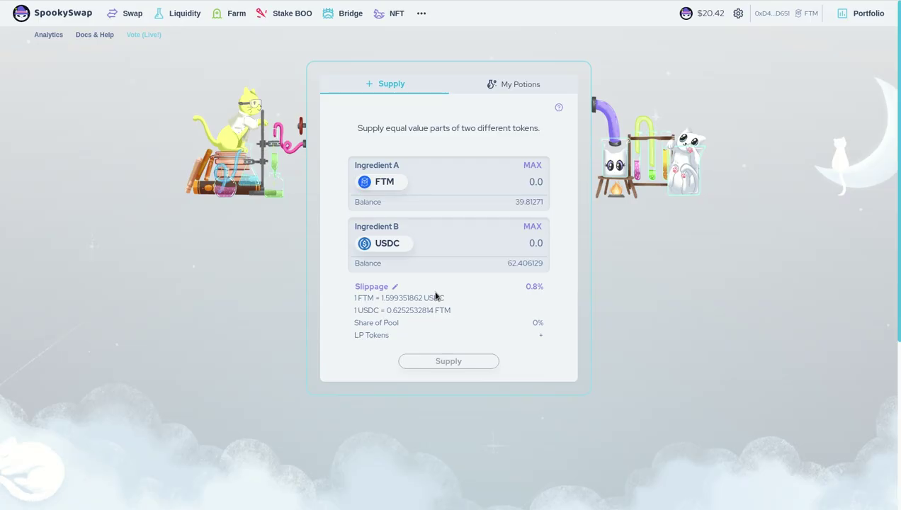
# Supply 38 FTM with the matching amount of USDC, accept the signature request in MathWallet and dismiss the submission notice
pyautogui.click(539, 166)
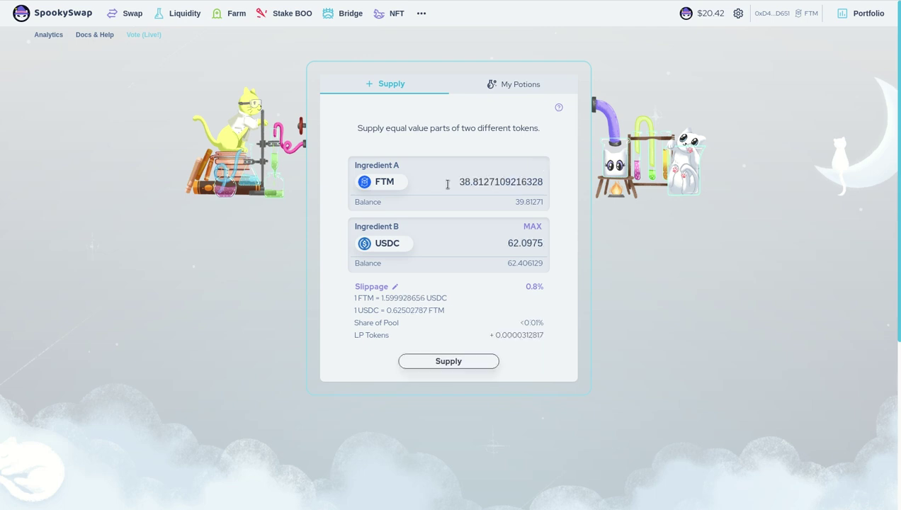
pyautogui.moveTo(470, 182); pyautogui.dragTo(603, 198)
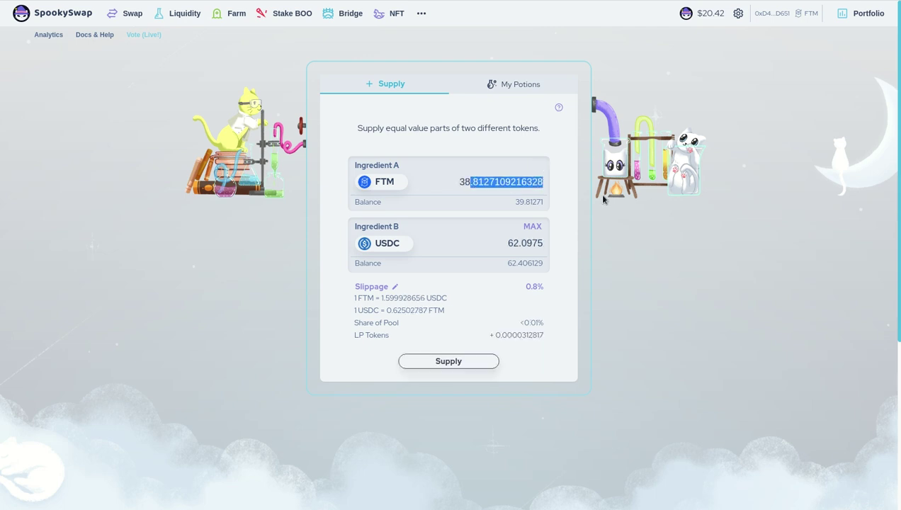
pyautogui.press('BackSpace')
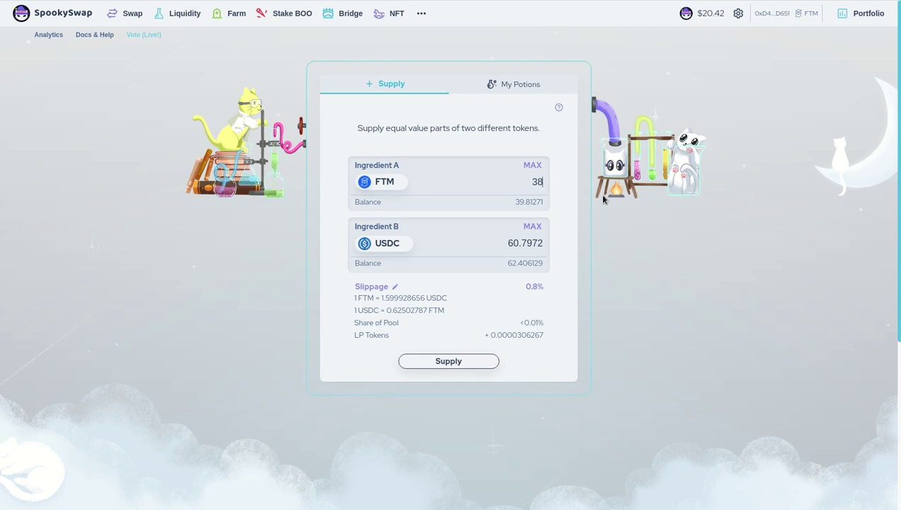
pyautogui.click(445, 362)
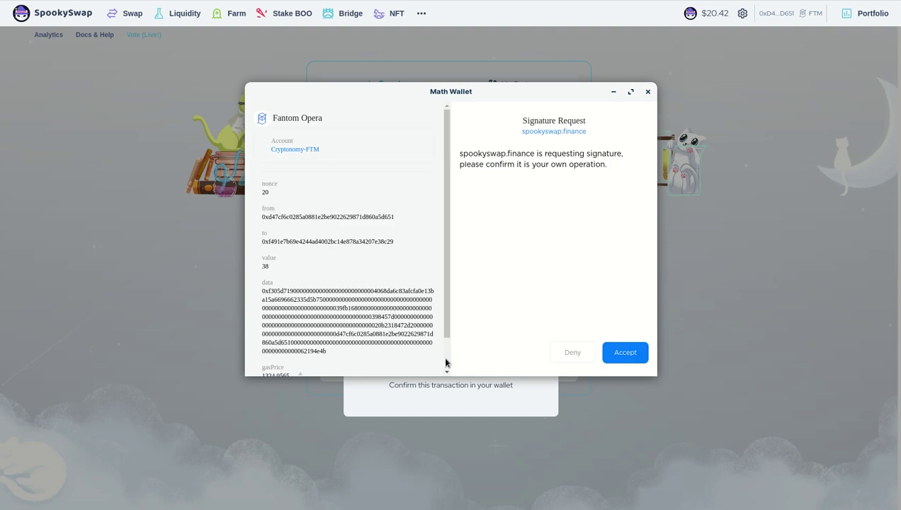
pyautogui.click(626, 352)
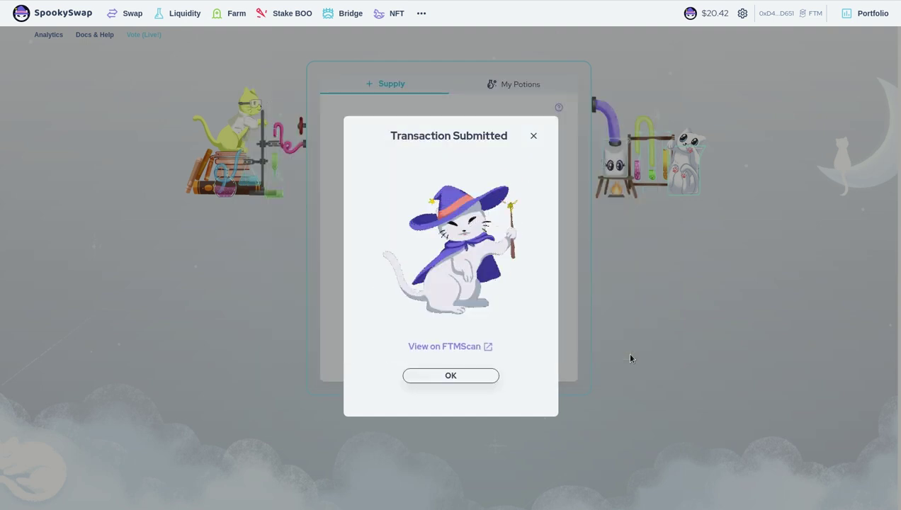
pyautogui.click(448, 376)
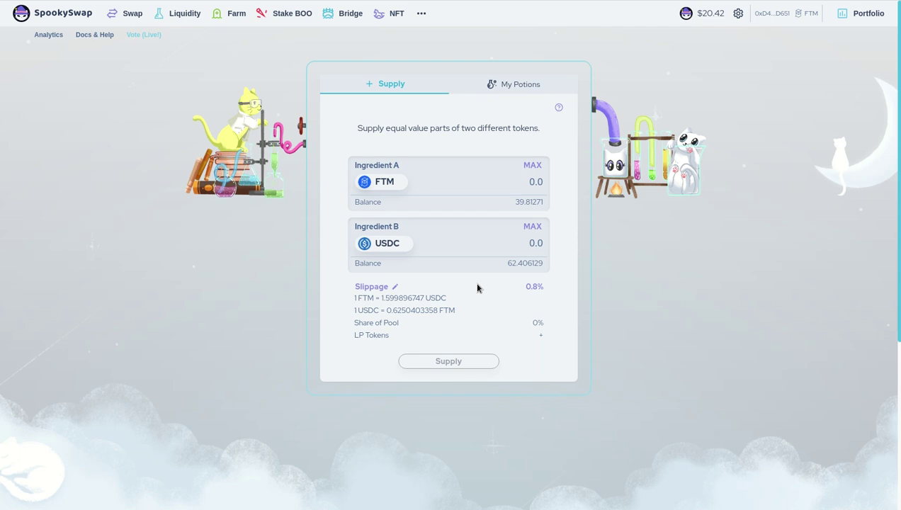
# Review the supply transaction notification and the USDC-FTM position in My Potions, including its option for supplying more liquidity
pyautogui.click(530, 228)
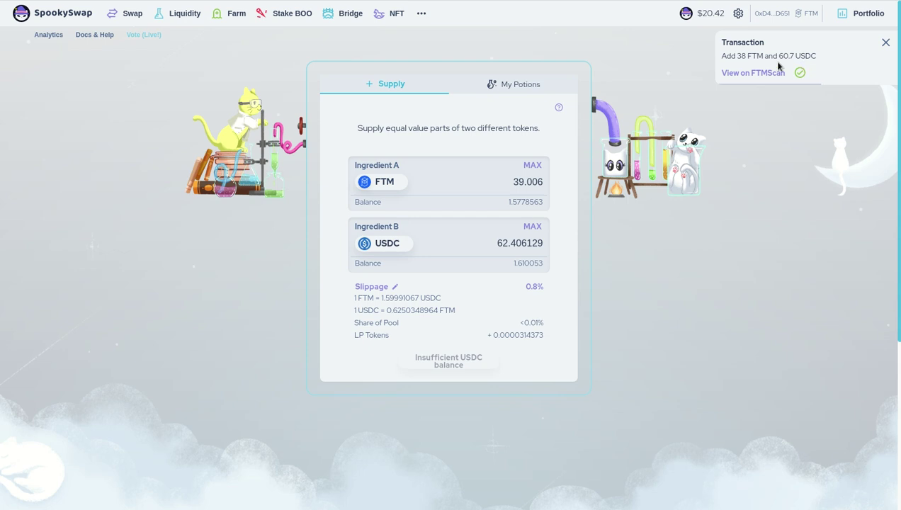
pyautogui.moveTo(821, 60); pyautogui.dragTo(715, 57)
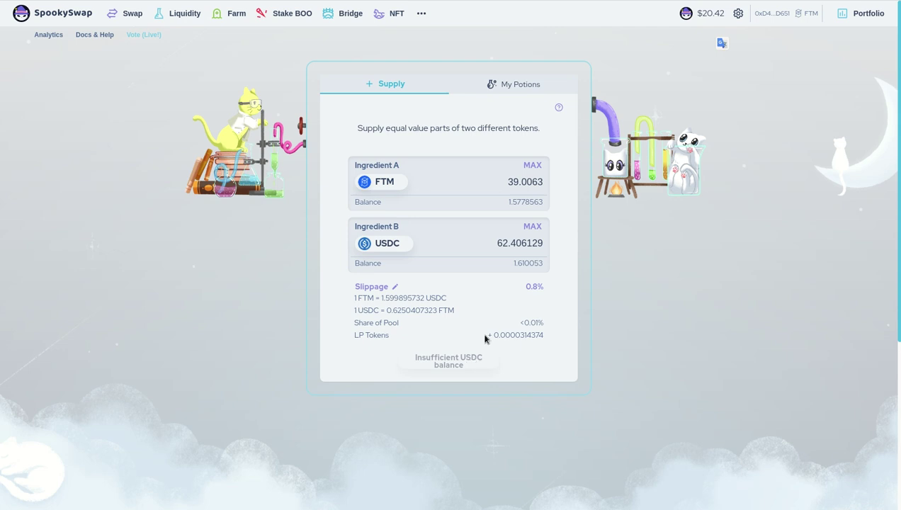
pyautogui.click(520, 85)
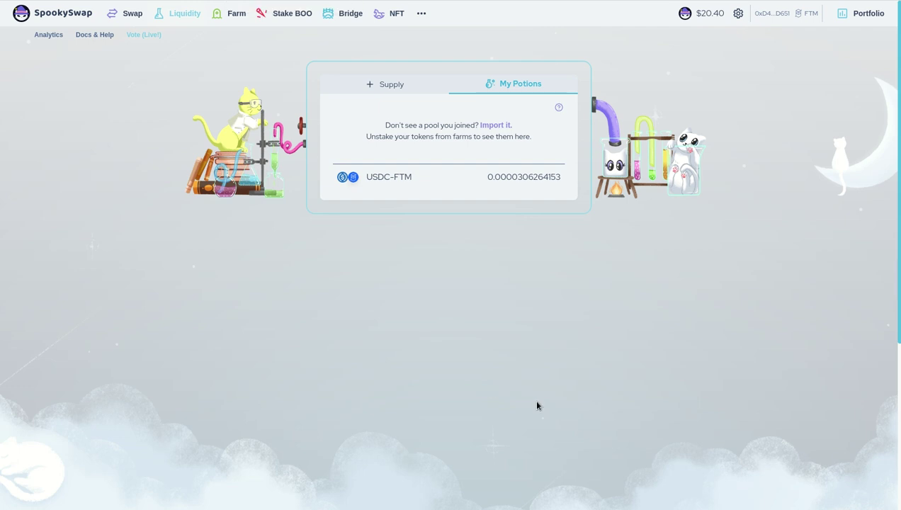
pyautogui.click(419, 178)
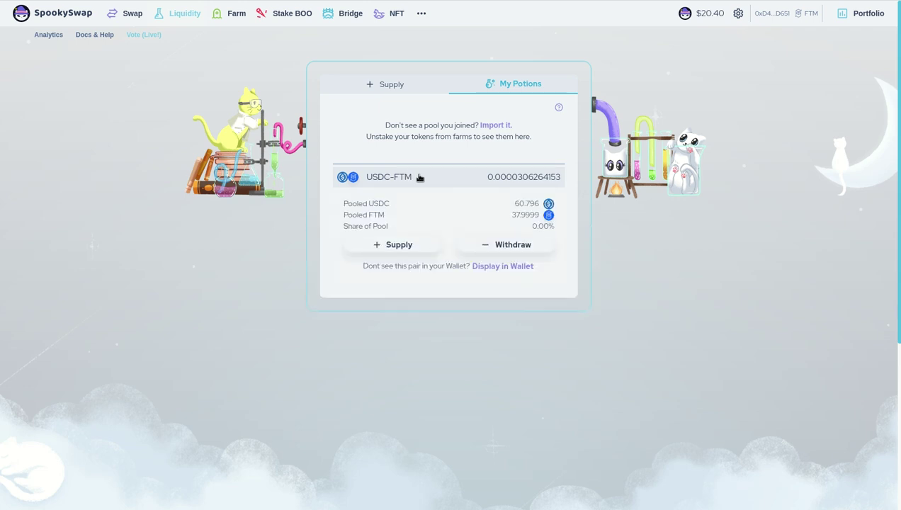
pyautogui.click(393, 245)
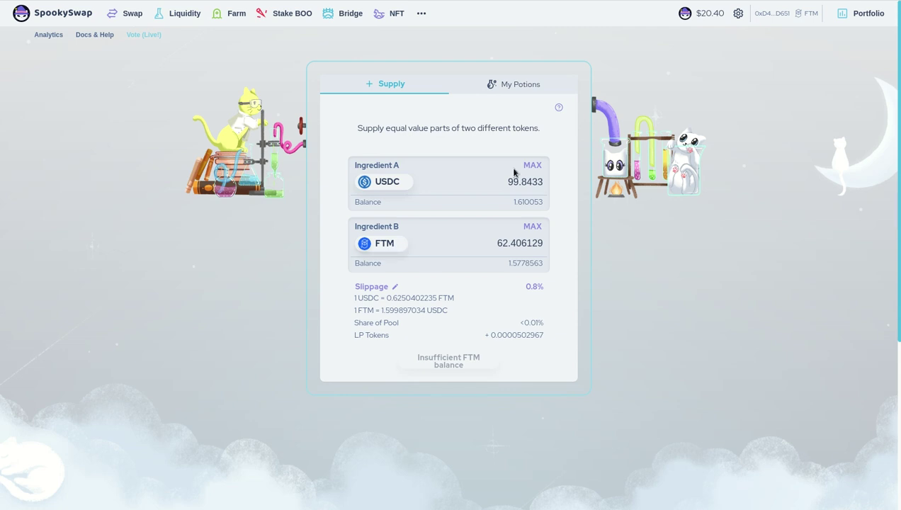
# Go to the farms, sort them by liquidity and expand the USDC-FTM farm's details
pyautogui.click(232, 13)
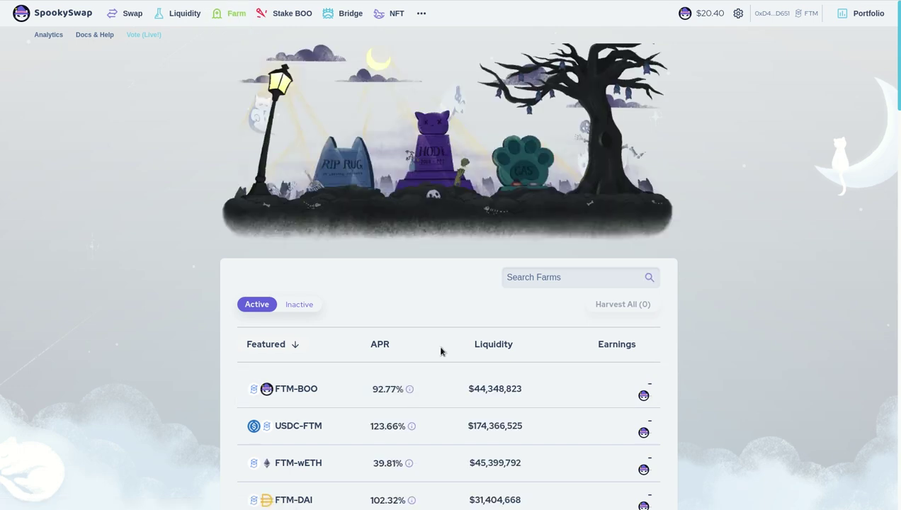
pyautogui.click(498, 346)
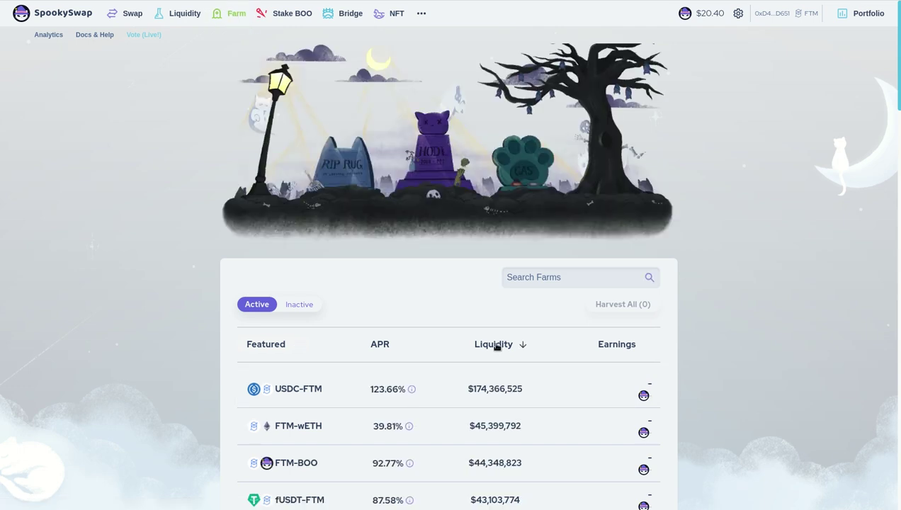
pyautogui.click(304, 389)
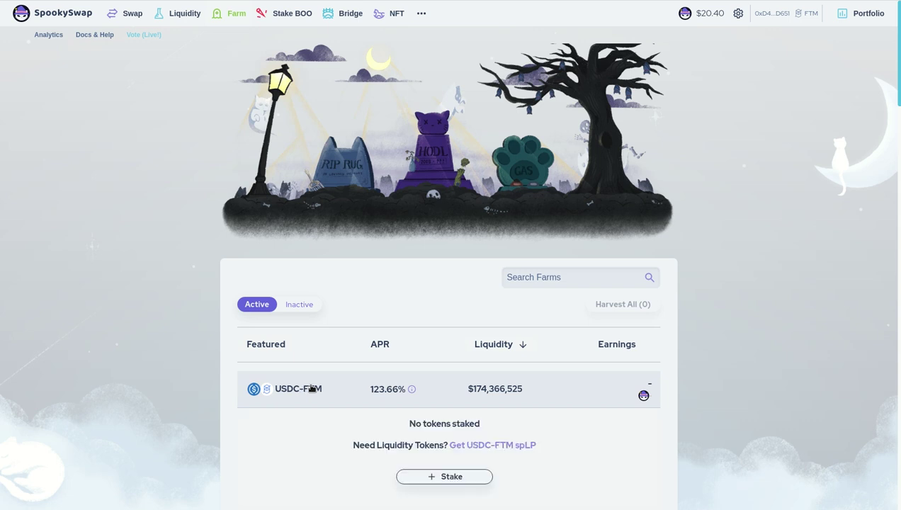
# Stake the maximum amount of USDC-FTM LP tokens, accept the transaction in MathWallet and dismiss the submission notice
pyautogui.click(439, 478)
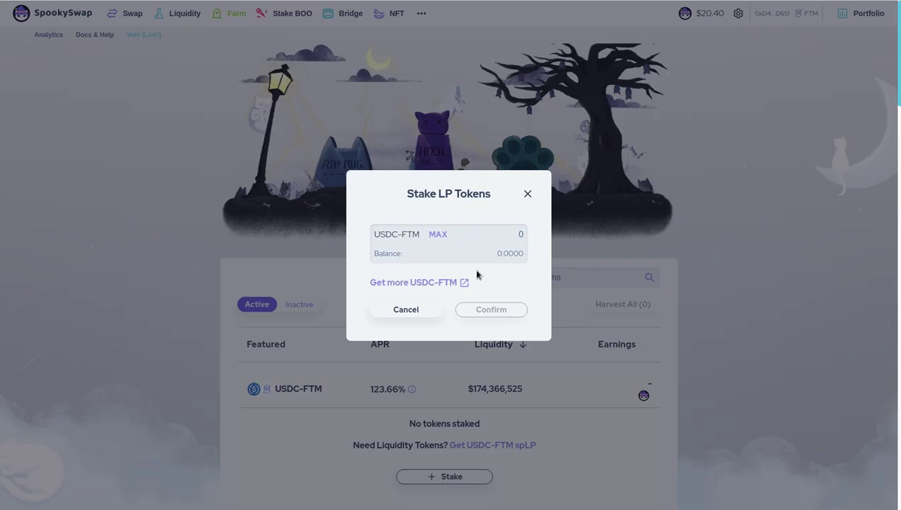
pyautogui.click(439, 235)
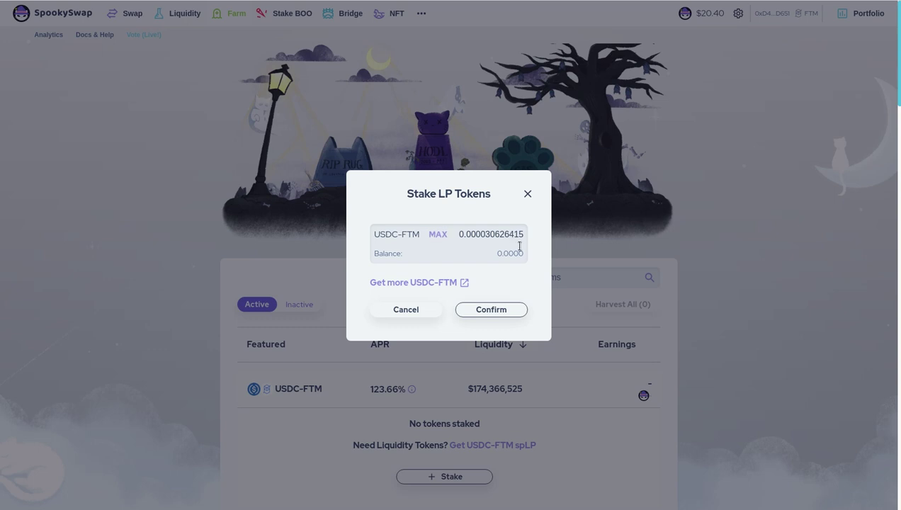
pyautogui.click(506, 312)
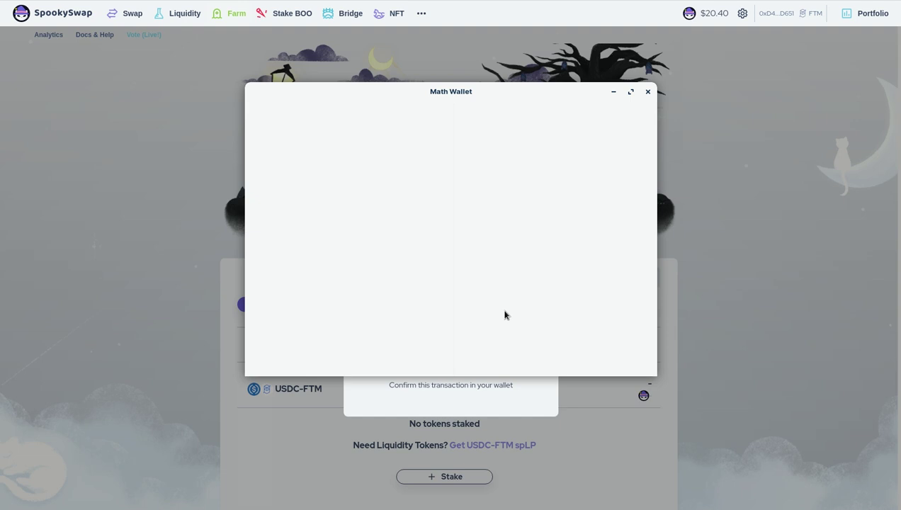
pyautogui.click(628, 351)
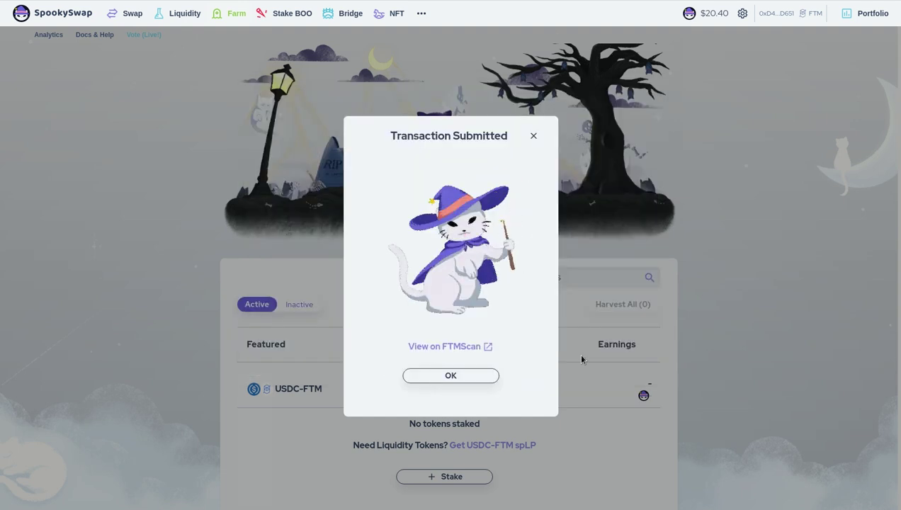
pyautogui.click(460, 376)
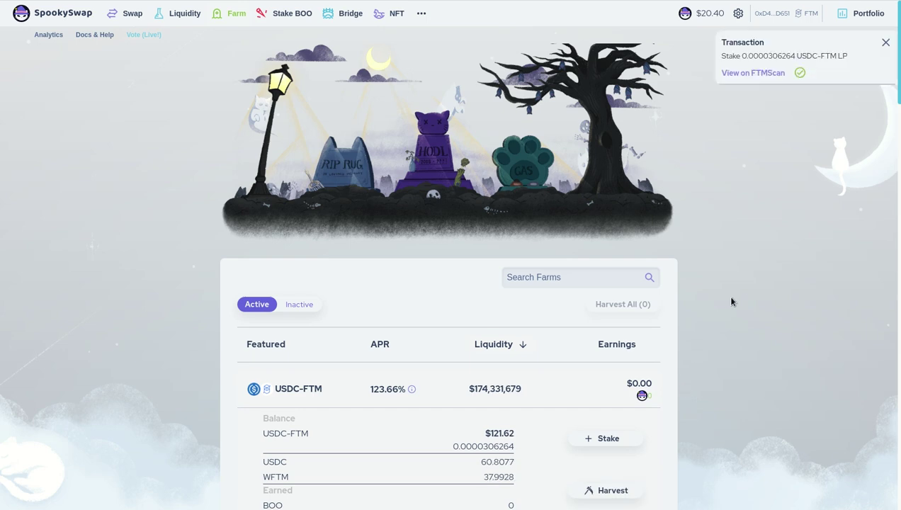
# Examine the USDC-FTM farm's staked balance, underlying token amounts, BOO earnings, APR and its stake, harvest and unstake options
pyautogui.scroll(-1, 730, 298)
pyautogui.scroll(-2, 733, 301)
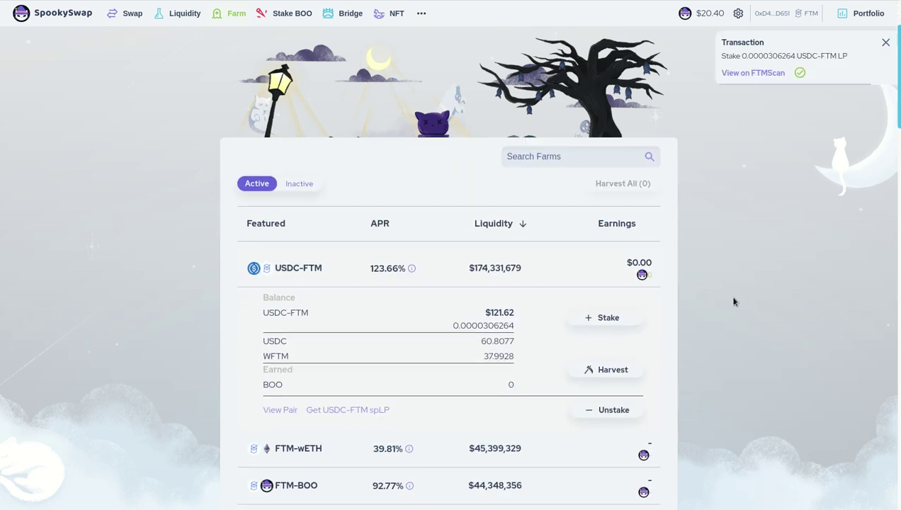
pyautogui.scroll(3, 734, 302)
pyautogui.scroll(-1, 733, 301)
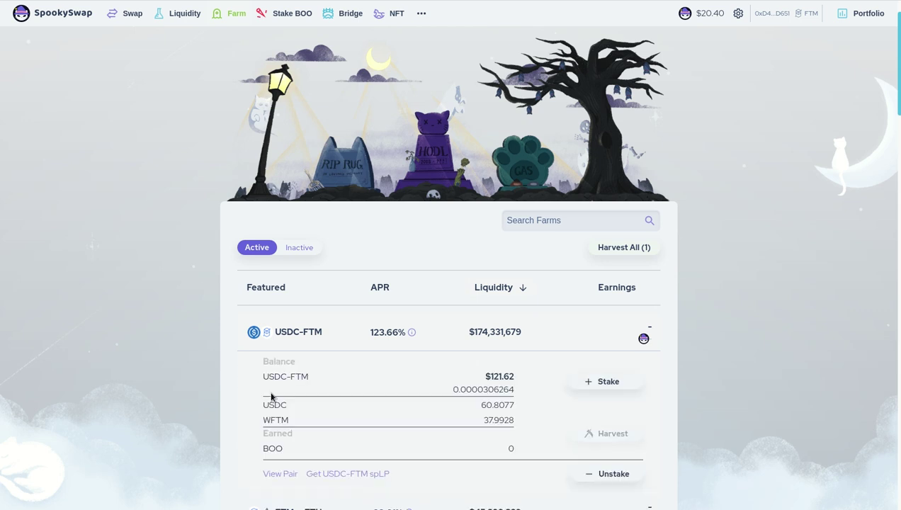
pyautogui.scroll(-1, 724, 321)
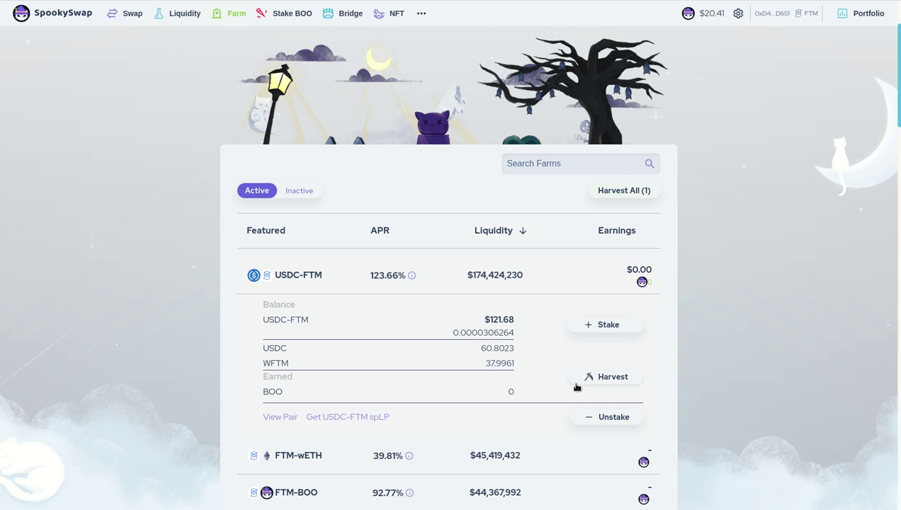
pyautogui.scroll(3, 679, 403)
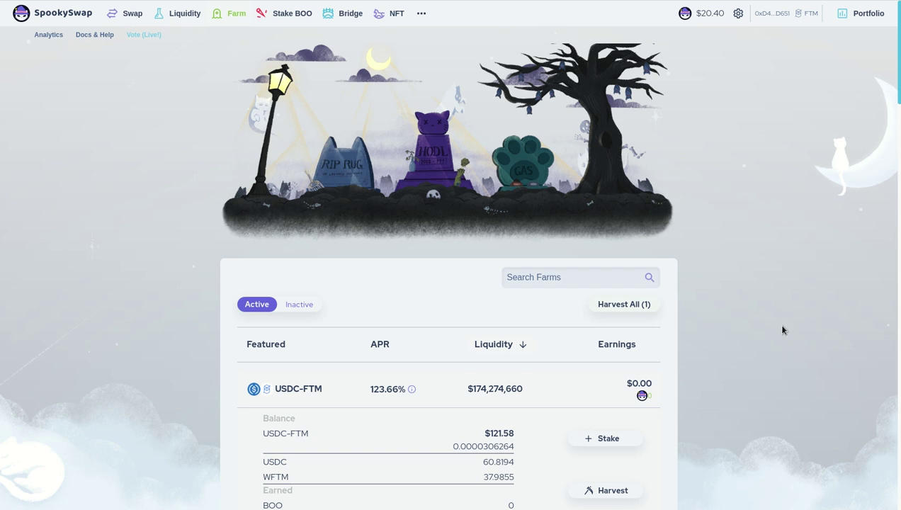
pyautogui.scroll(-1, 714, 385)
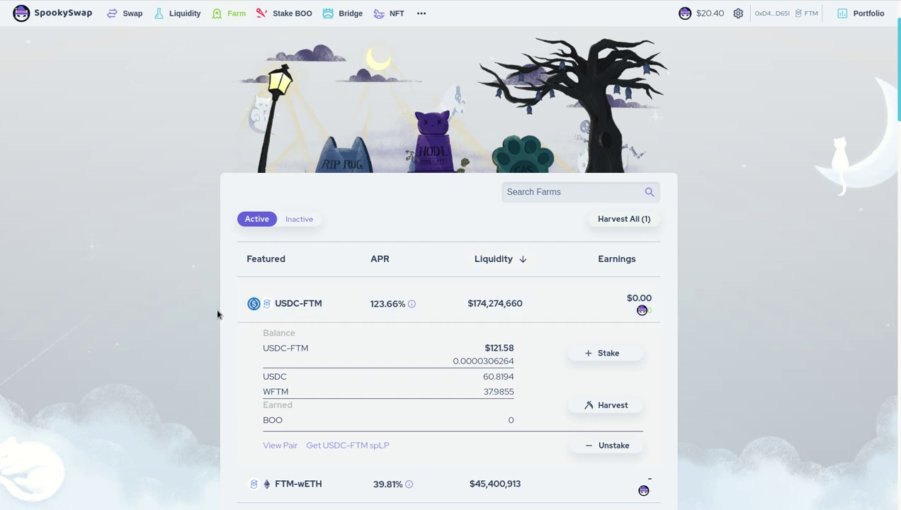
pyautogui.moveTo(217, 314); pyautogui.dragTo(415, 319)
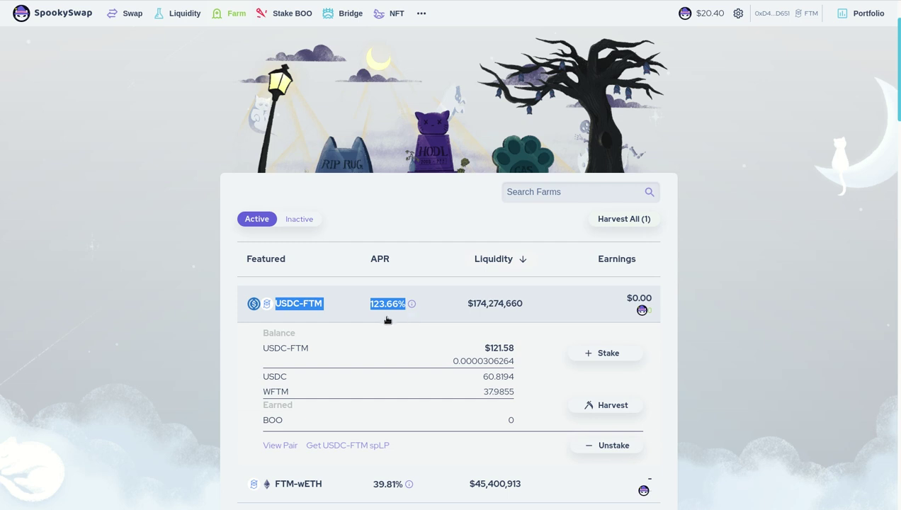
pyautogui.scroll(2, 705, 321)
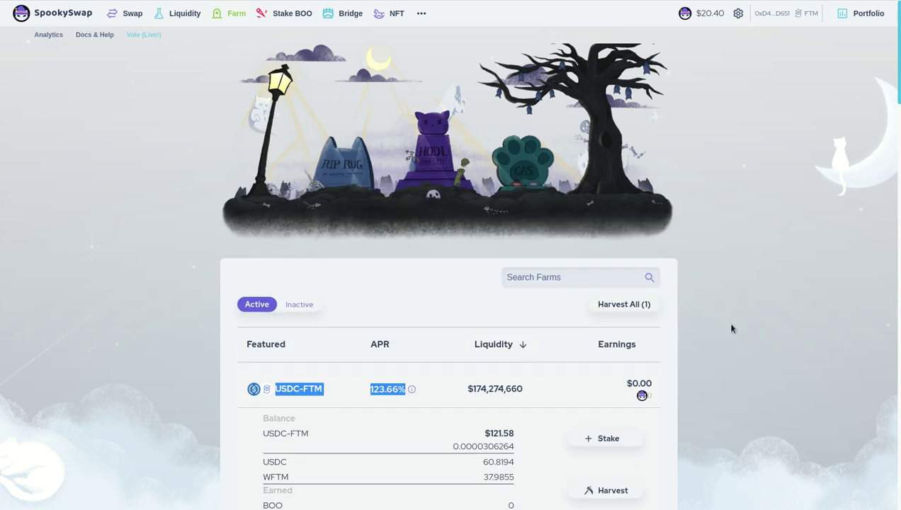